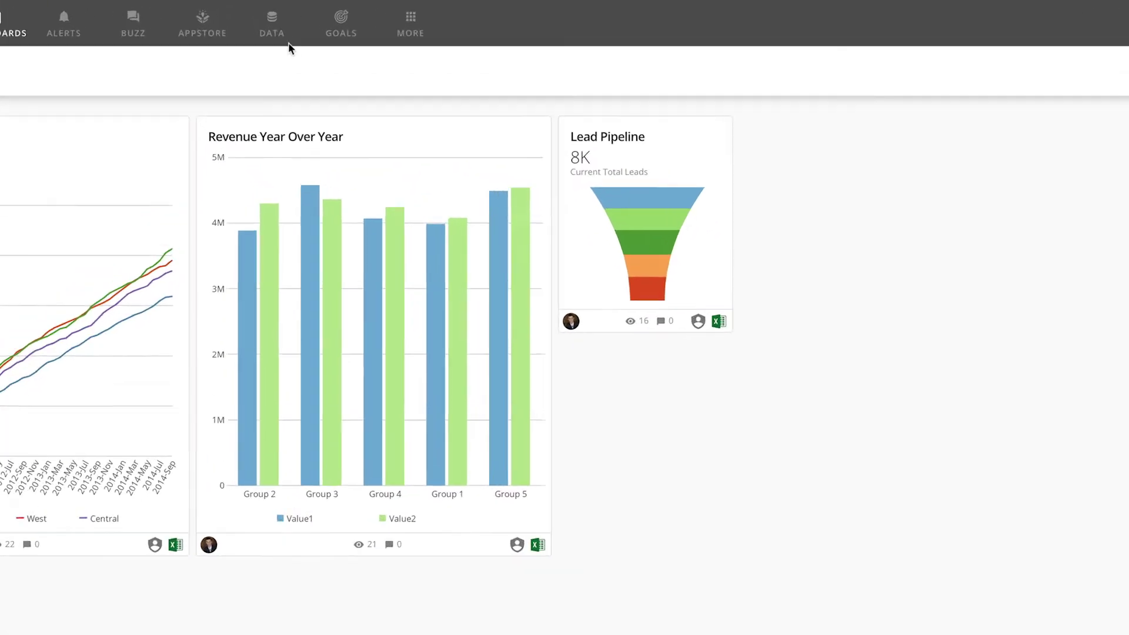
Switch from the dashboards to the DATA page's list of datasets
click(281, 39)
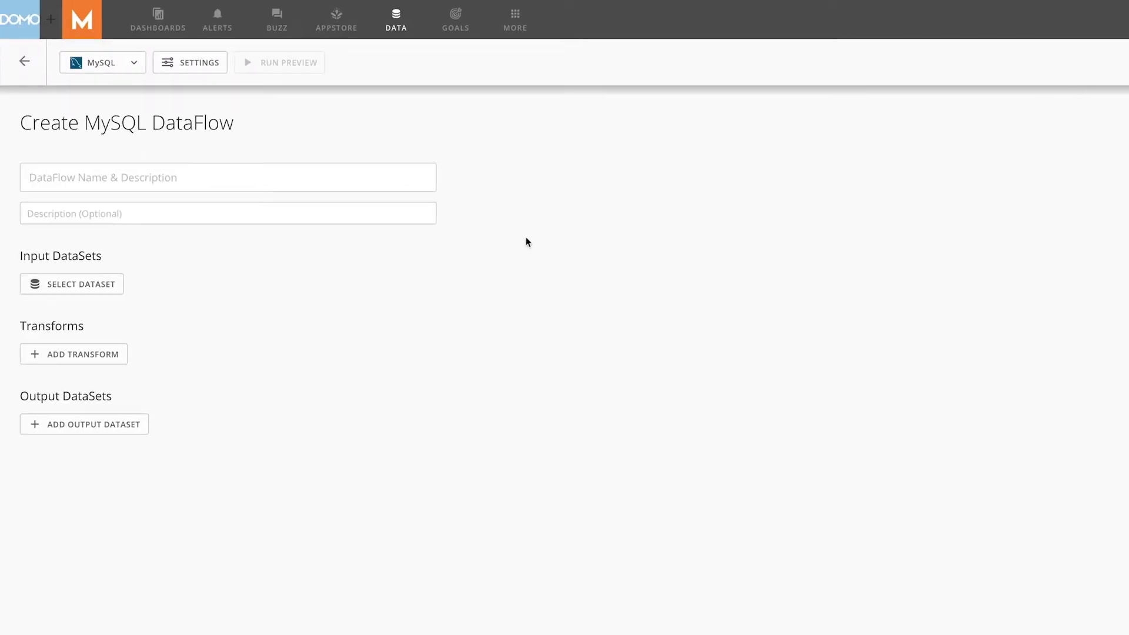
Name the MySQL DataFlow 'Forecast and Sales' and describe it as combining Forecast with Sales data
click(172, 177)
text(Fo)
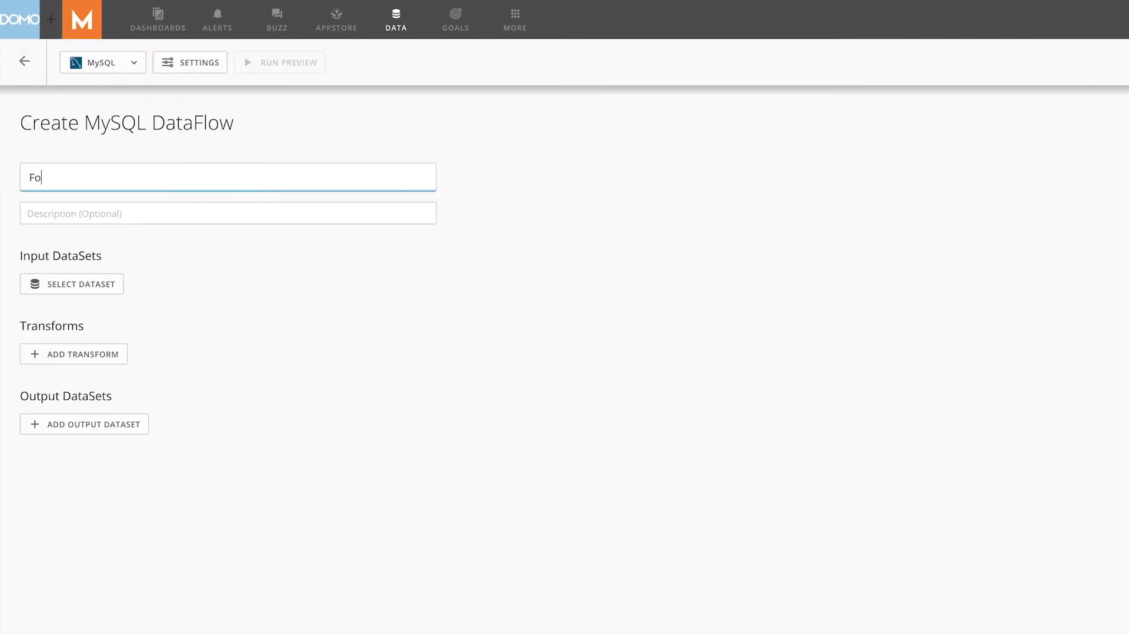
text(recast and Sales)
click(159, 214)
text(Combines )
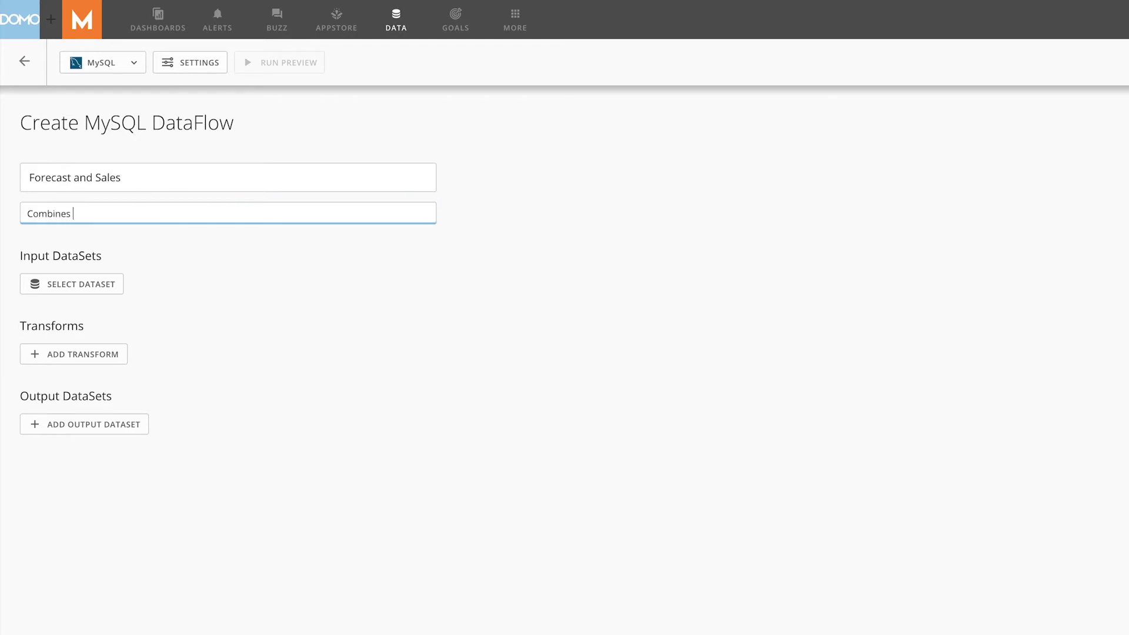
text(the Forecast data w)
text(ith our Sales data)
text(.)
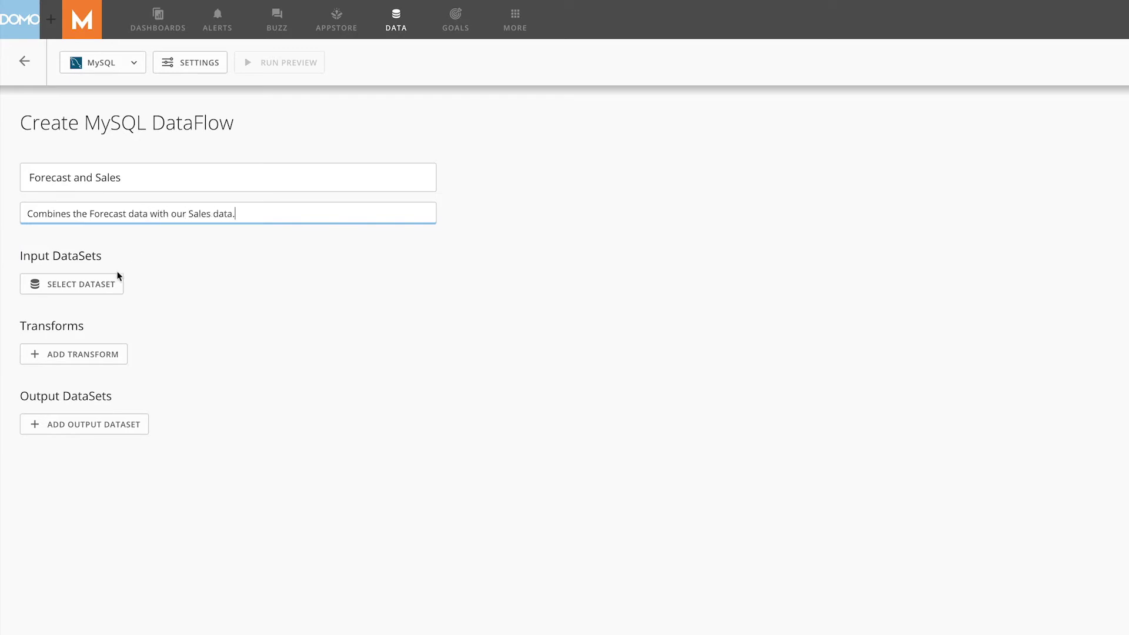
Pick December 2020 Forecast, then December 2020 Sales, from the dataset picker as inputs
click(105, 285)
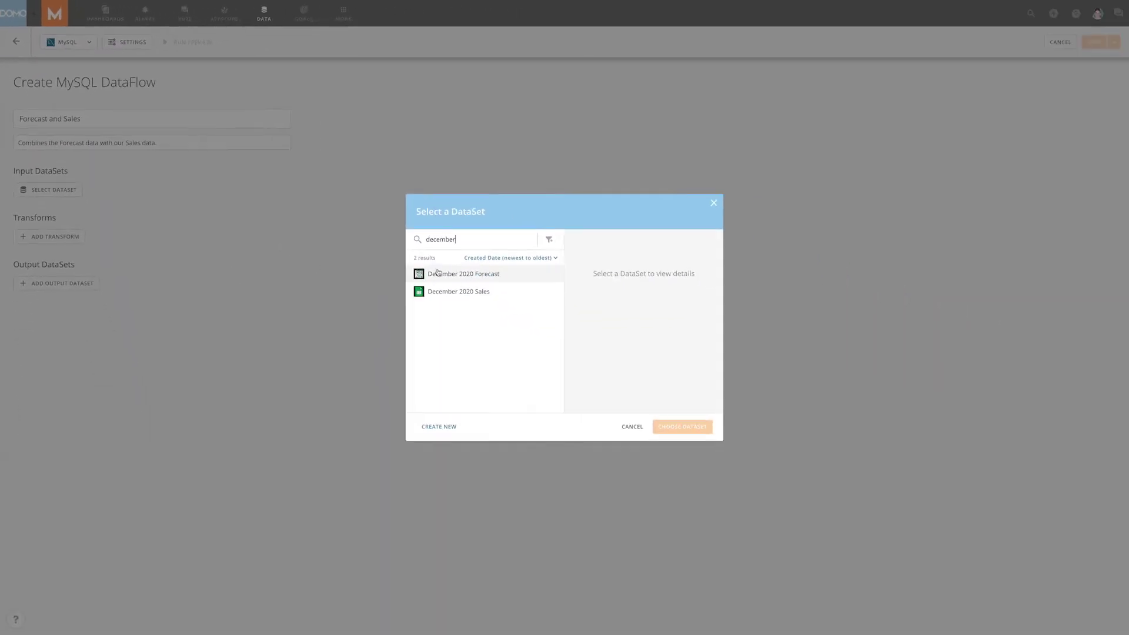
click(619, 351)
click(682, 427)
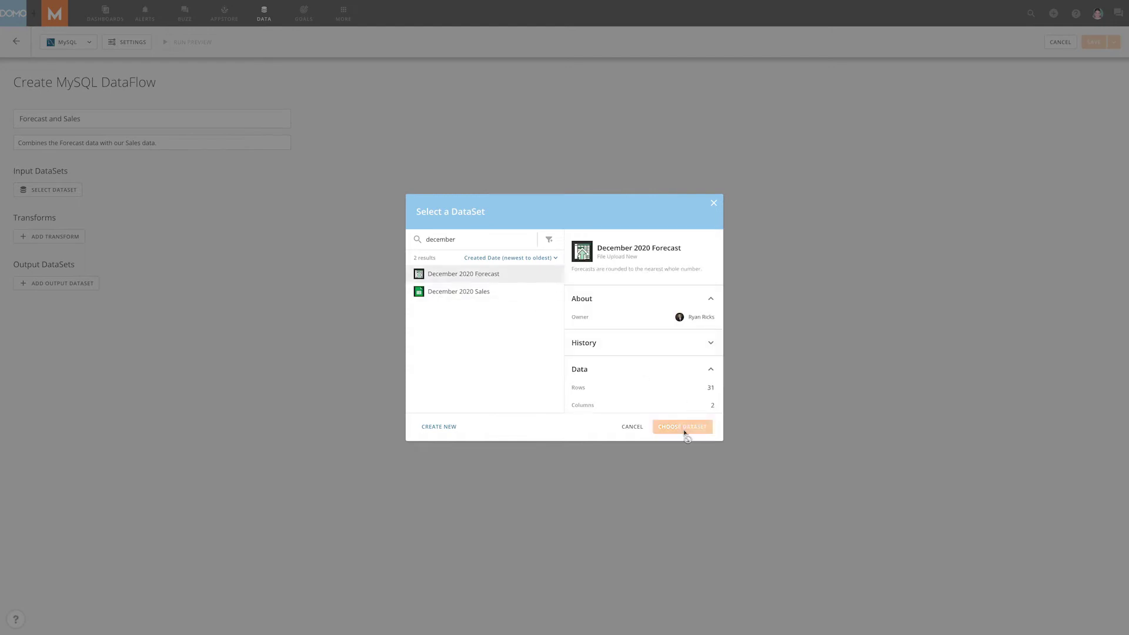
click(53, 245)
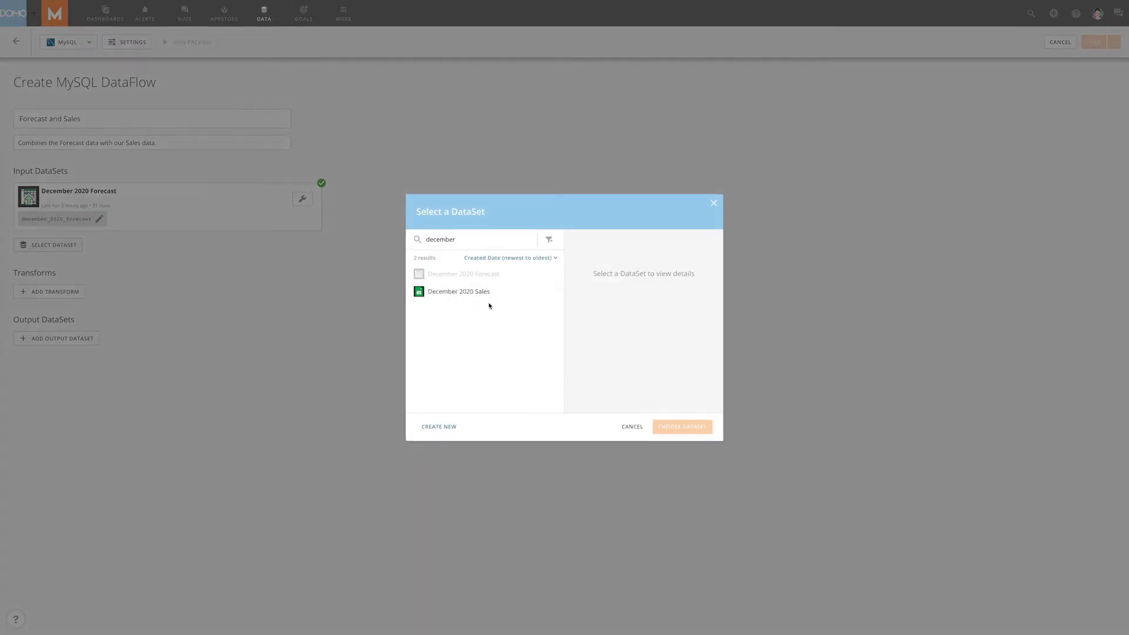
click(459, 291)
click(681, 426)
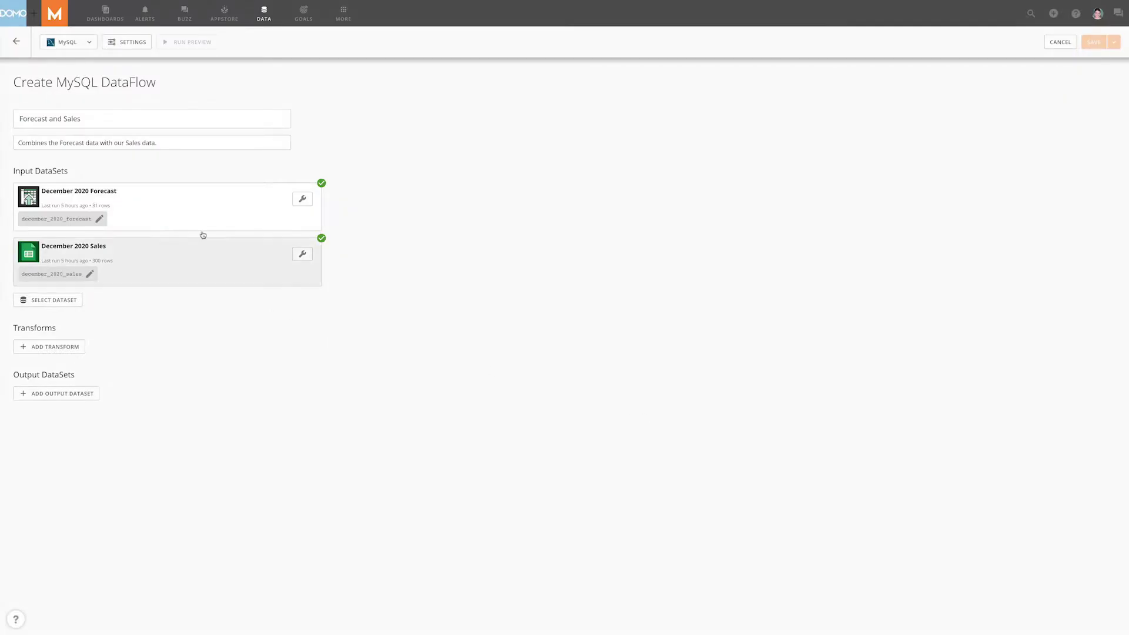
click(168, 198)
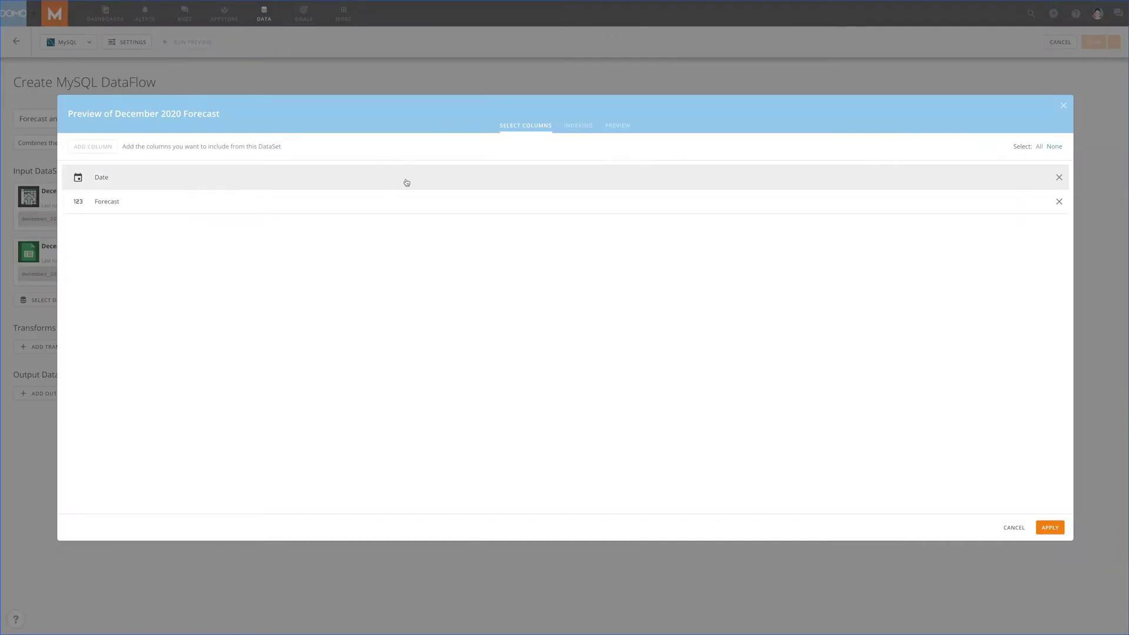
click(616, 126)
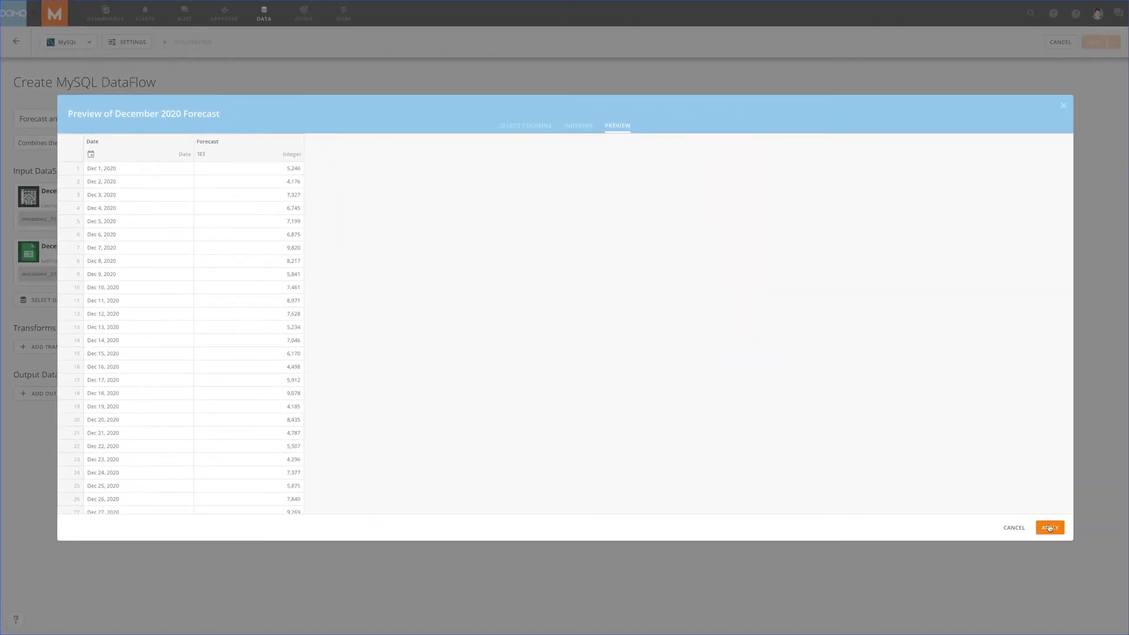
click(1049, 528)
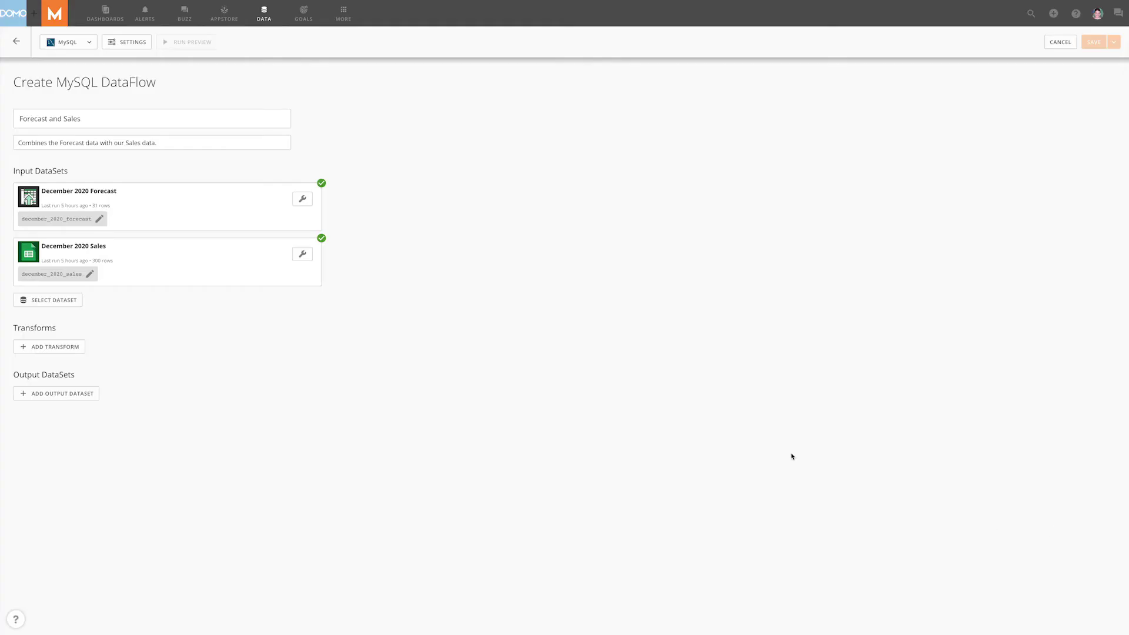
click(184, 278)
click(609, 133)
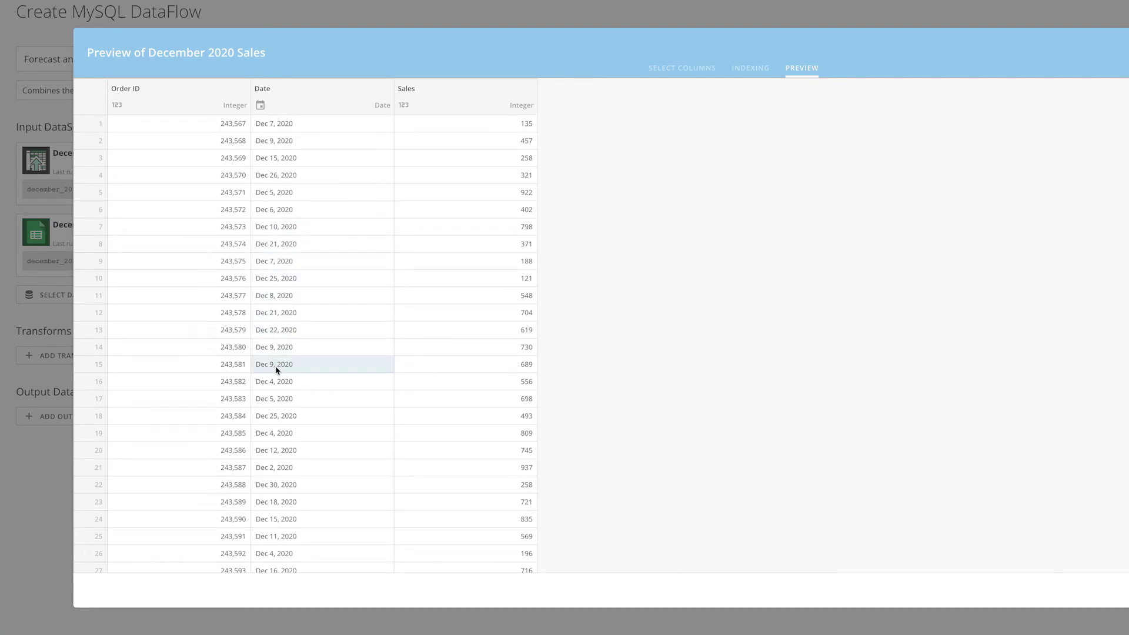
drag(301, 365, 306, 349)
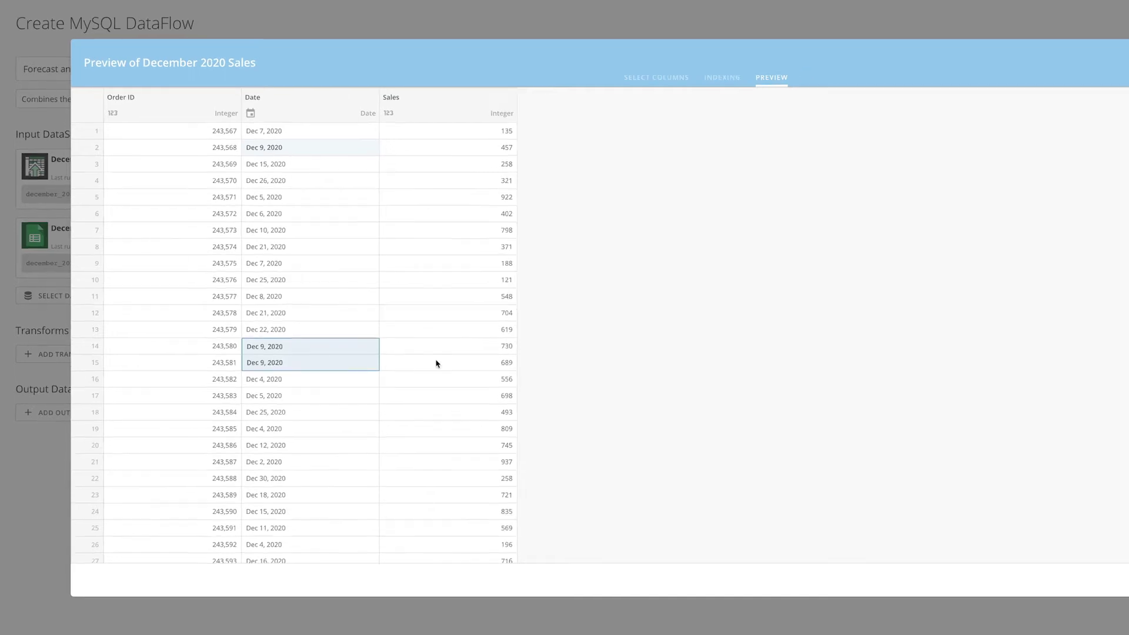
click(1057, 534)
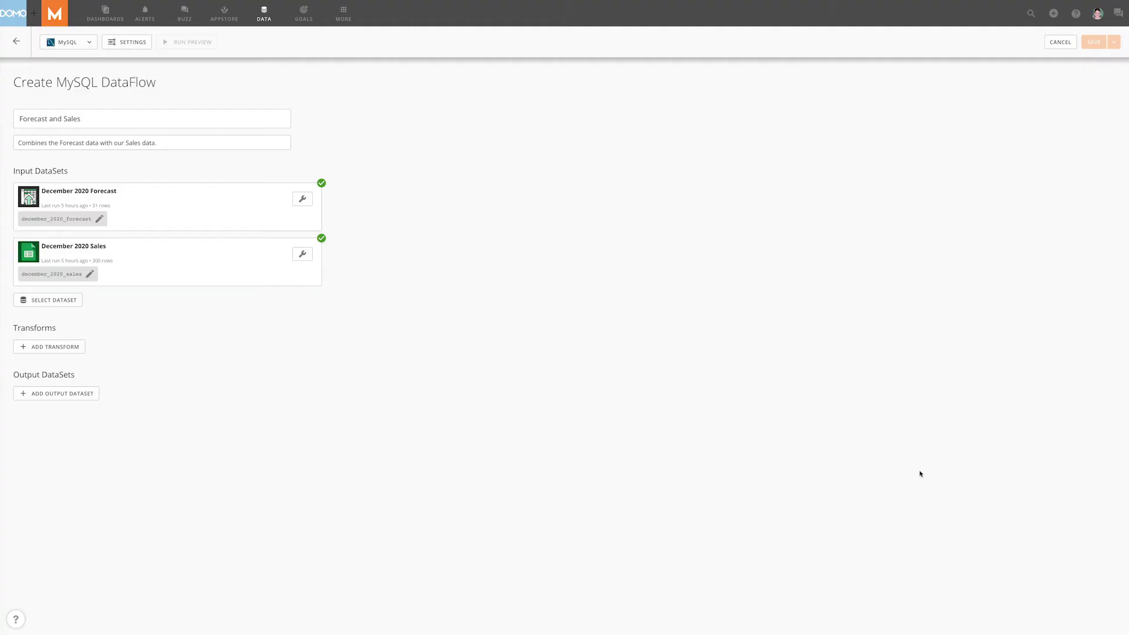
Create Table transform group_sales with SELECT Date, SUM(Sales) ... GROUP BY Date, and apply it
click(76, 352)
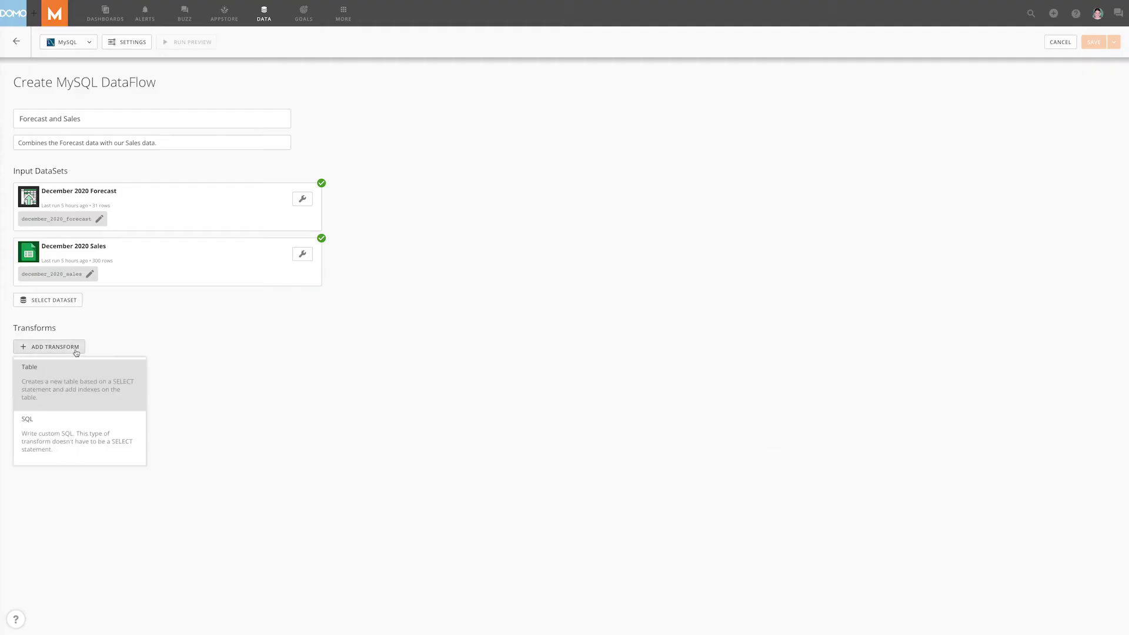
click(70, 380)
click(77, 44)
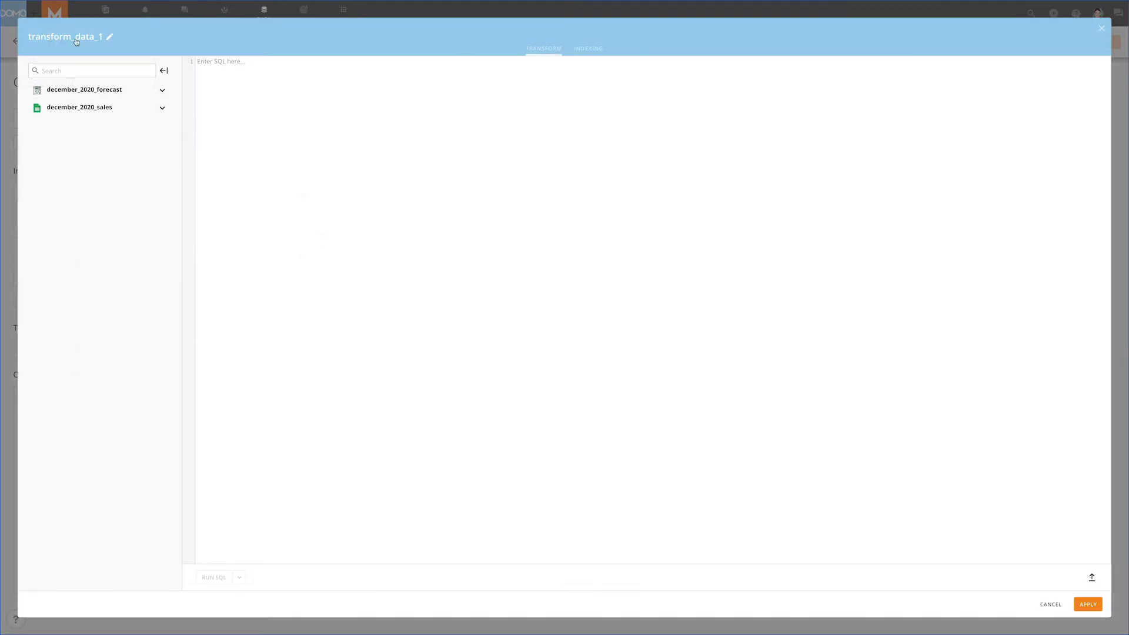
text(group sales)
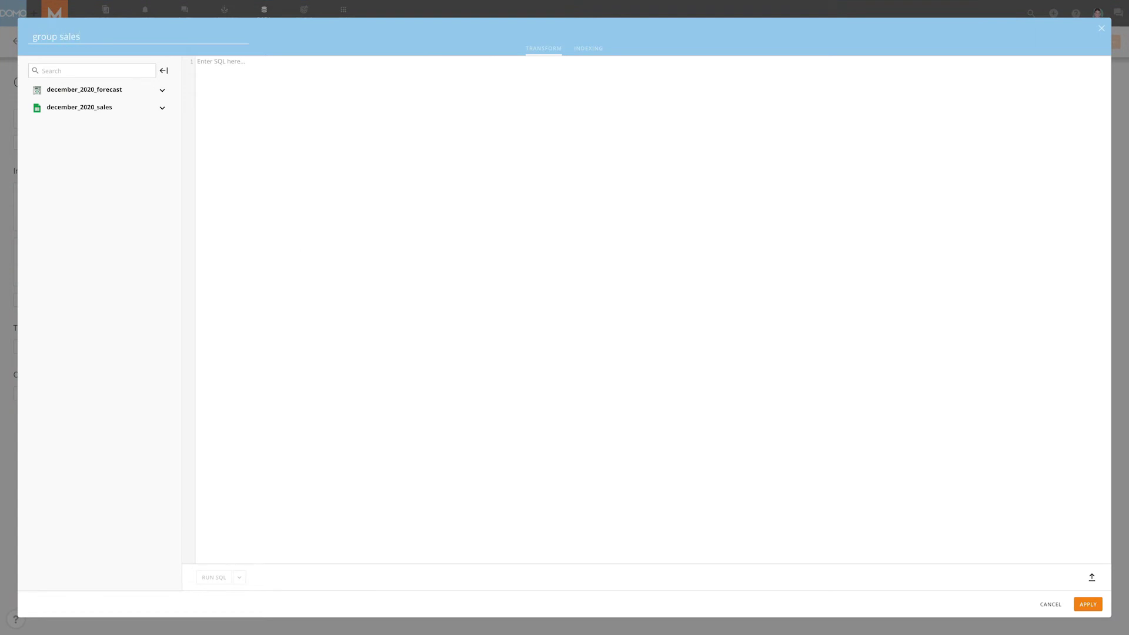
click(250, 116)
text(SELECT)
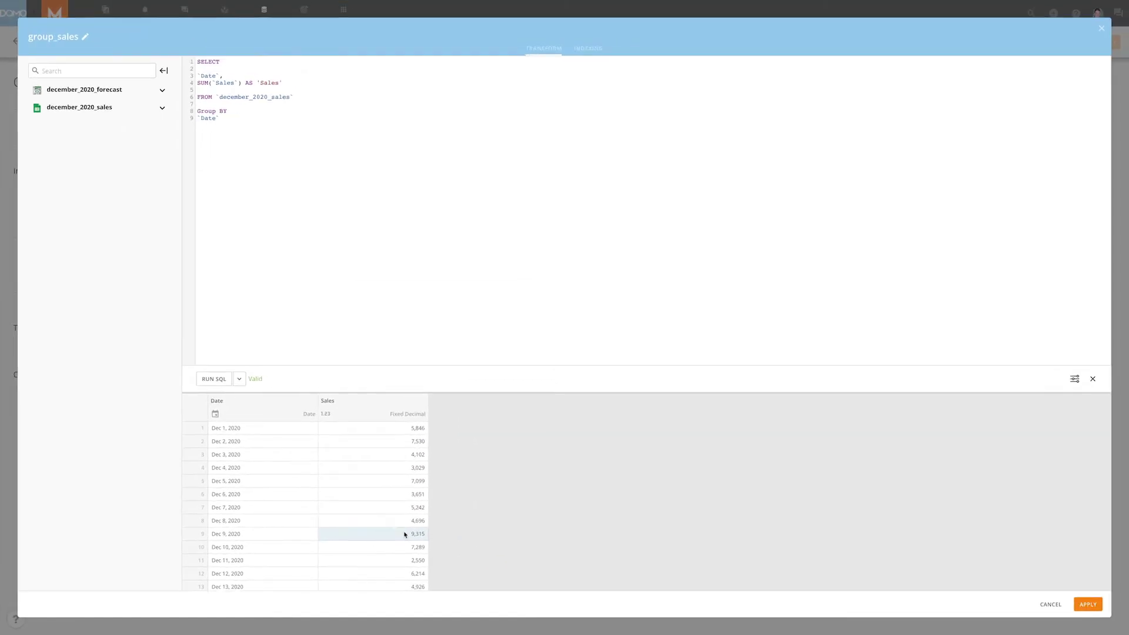
click(1088, 603)
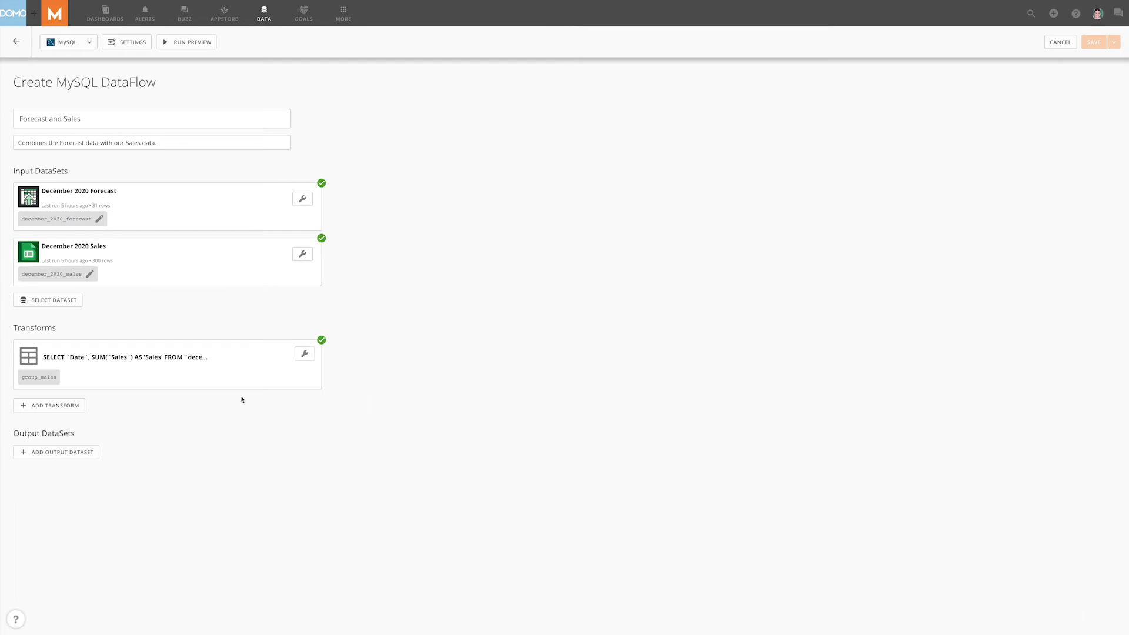
Create transform join_forecast_sales left-joining the forecast to group_sales on Date, preview it, and apply it
click(43, 409)
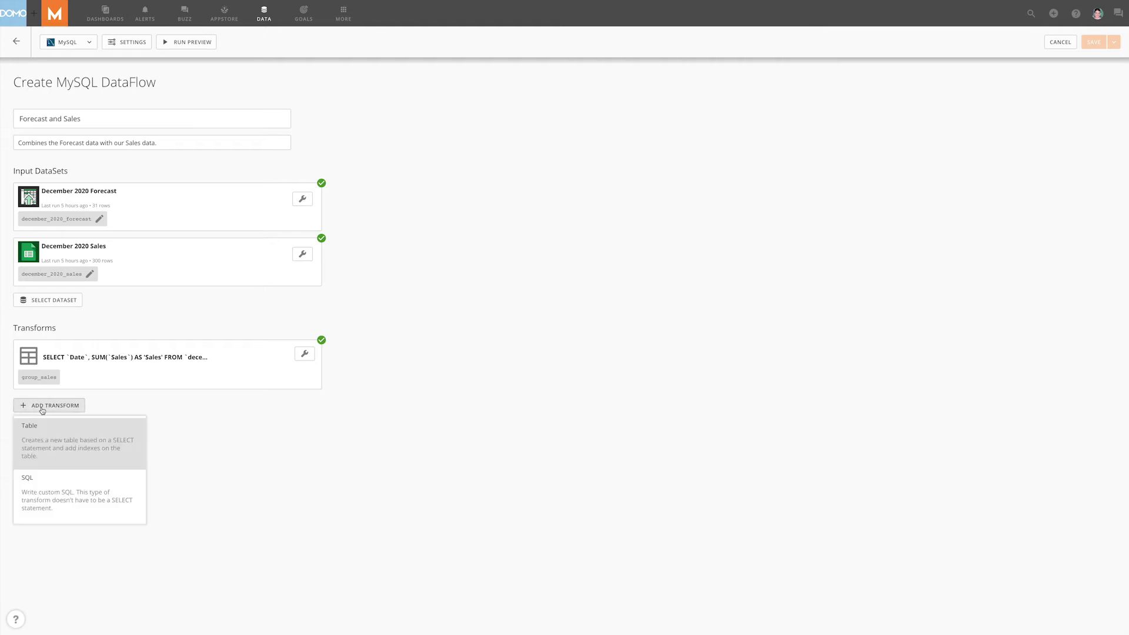
click(73, 442)
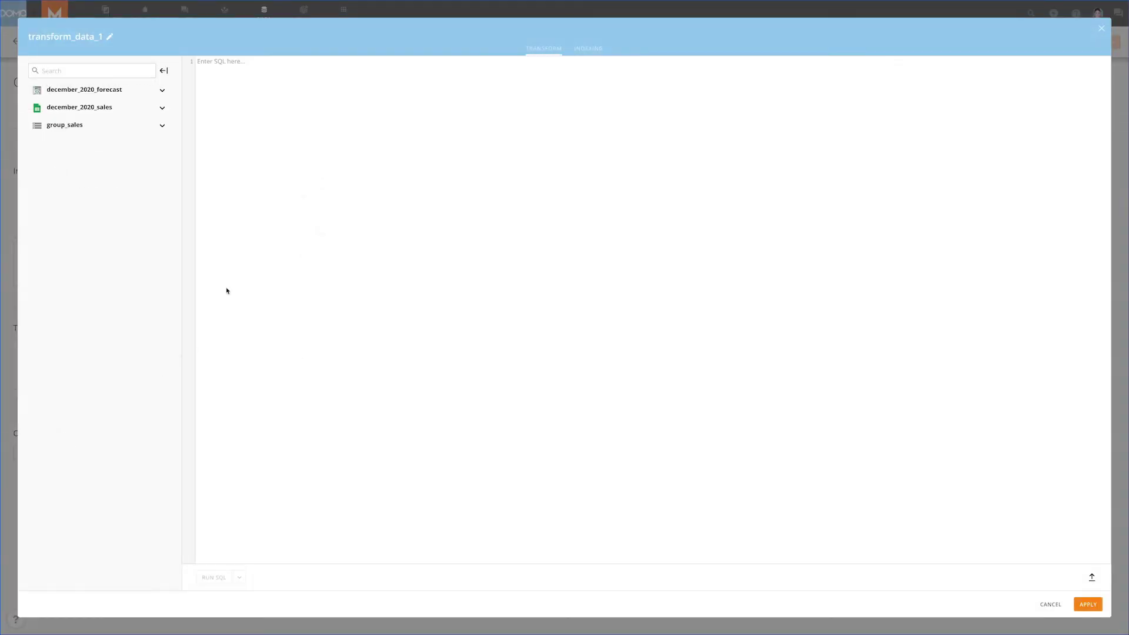
click(110, 36)
text(join forecast sales)
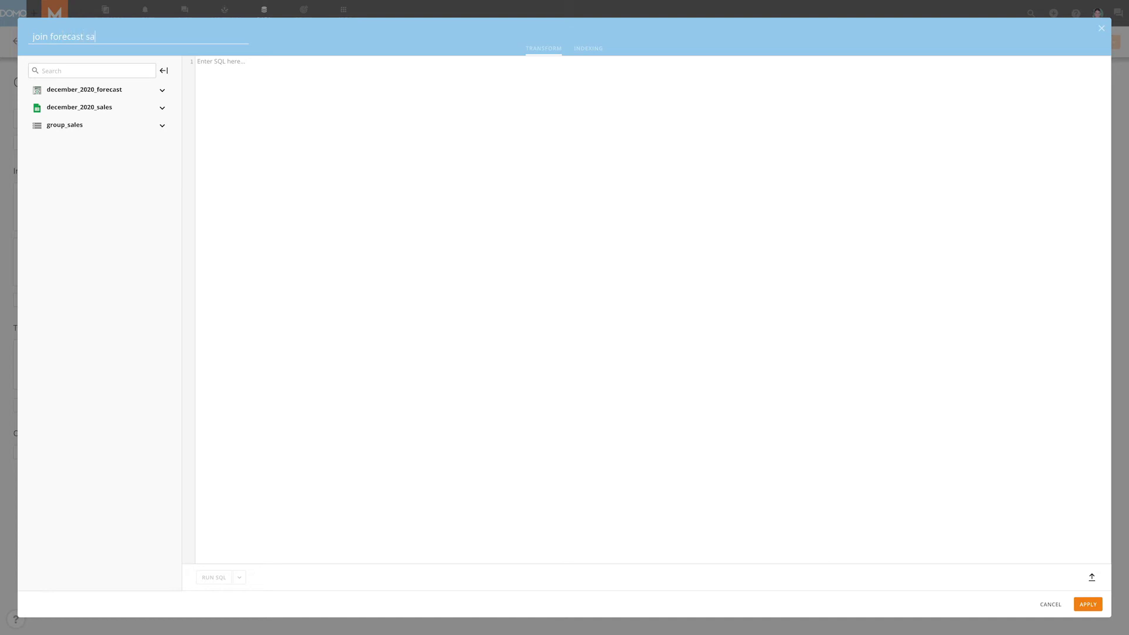
click(330, 182)
text(SE)
key(Return)
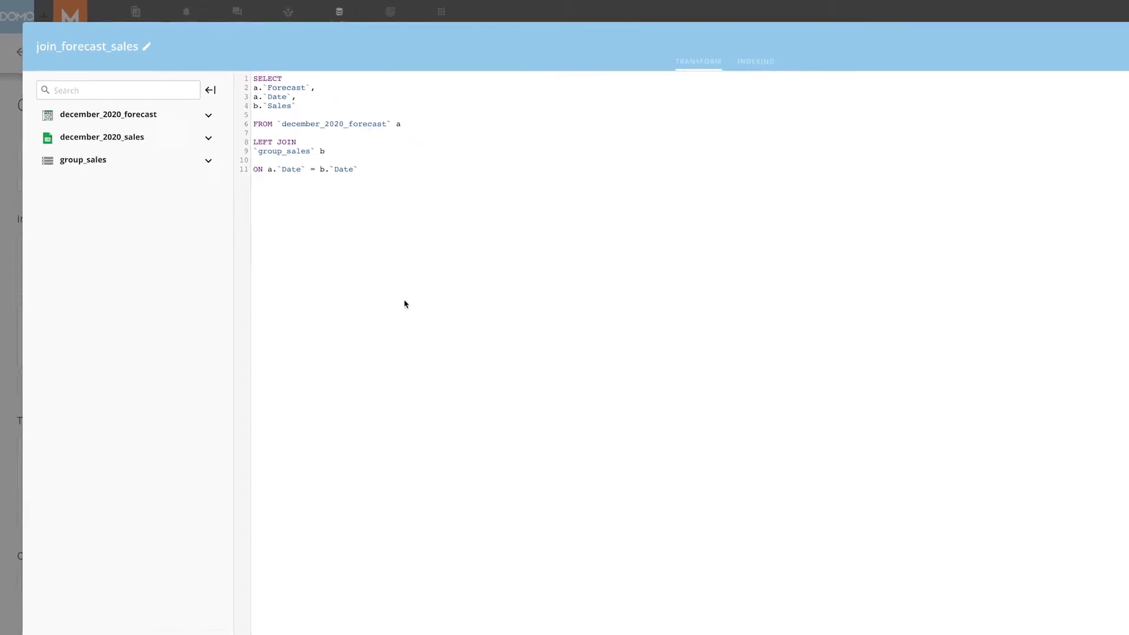
click(223, 581)
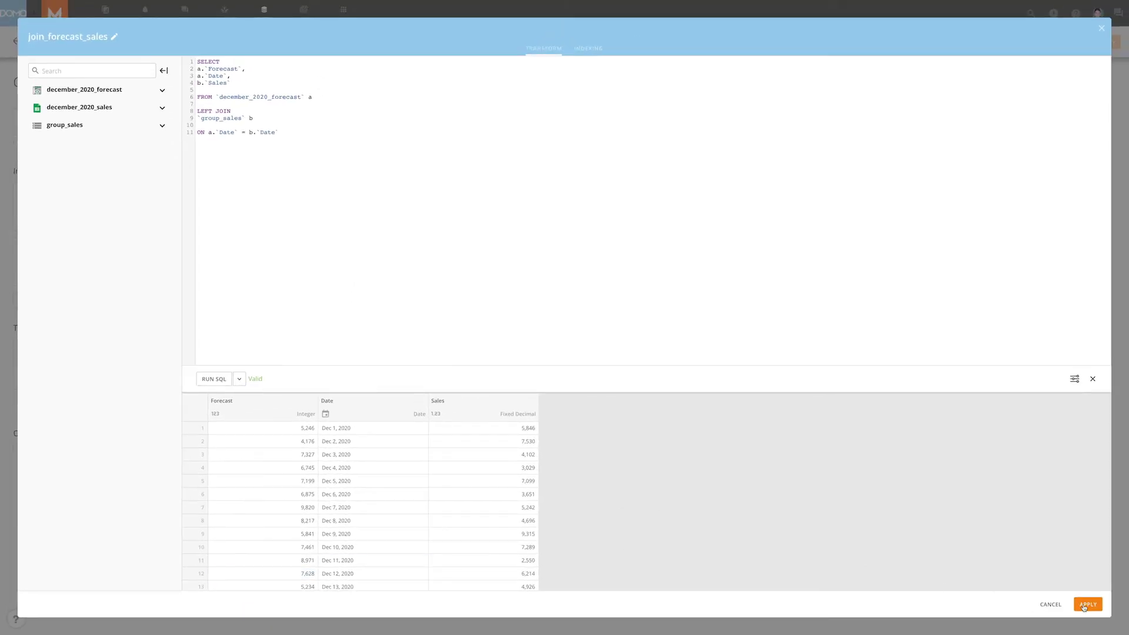
click(1086, 605)
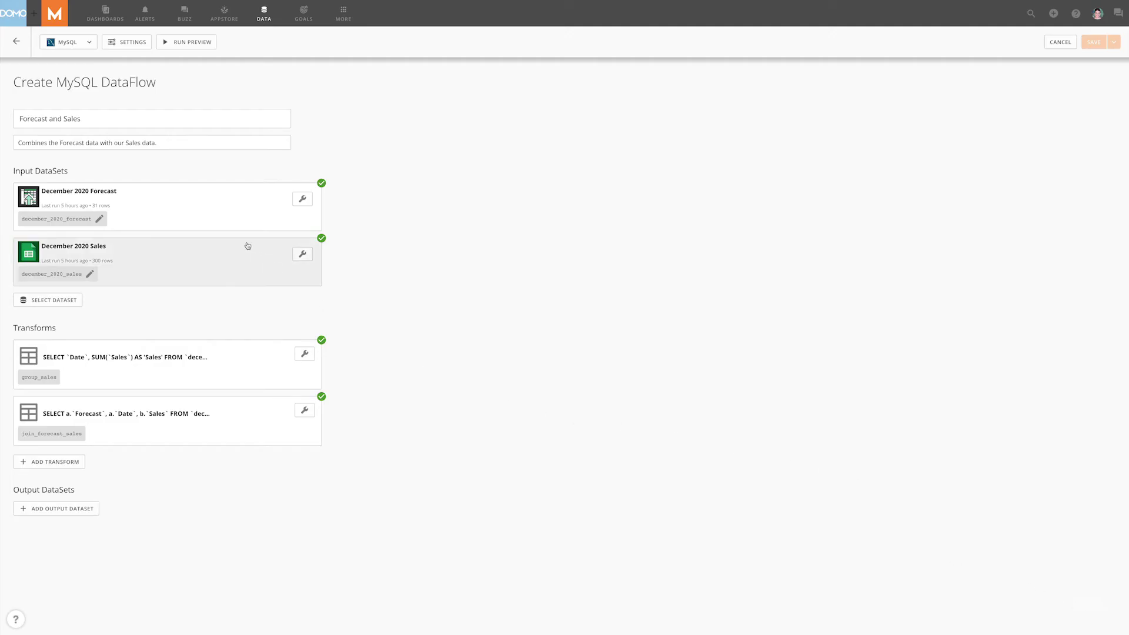
Add a General index on Date in the December 2020 Forecast input's indexing settings
click(229, 199)
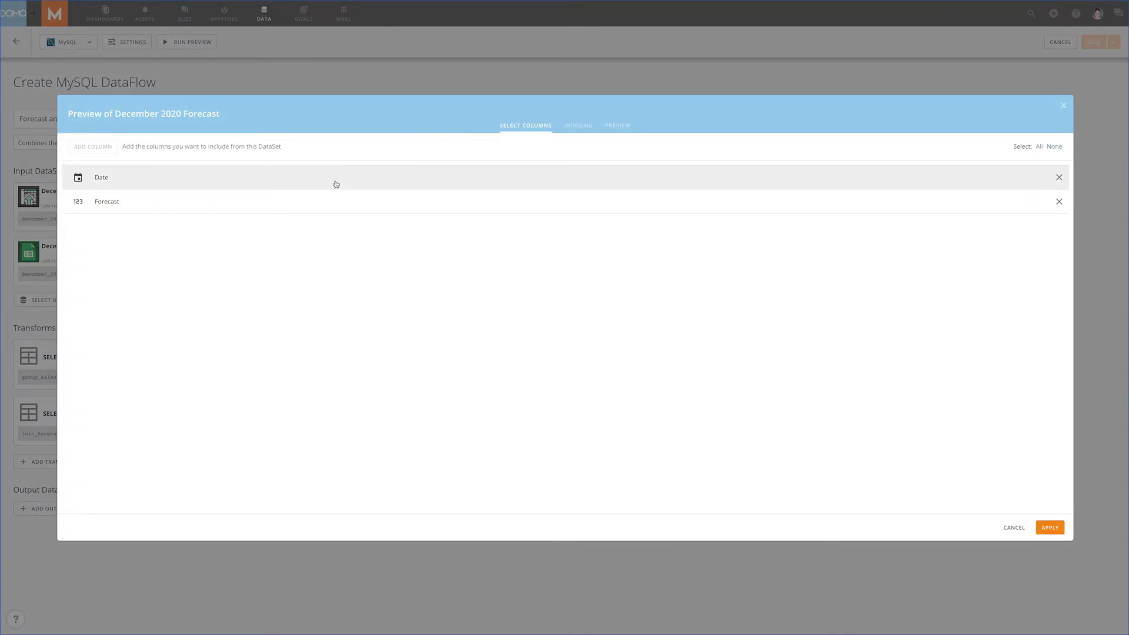
click(578, 126)
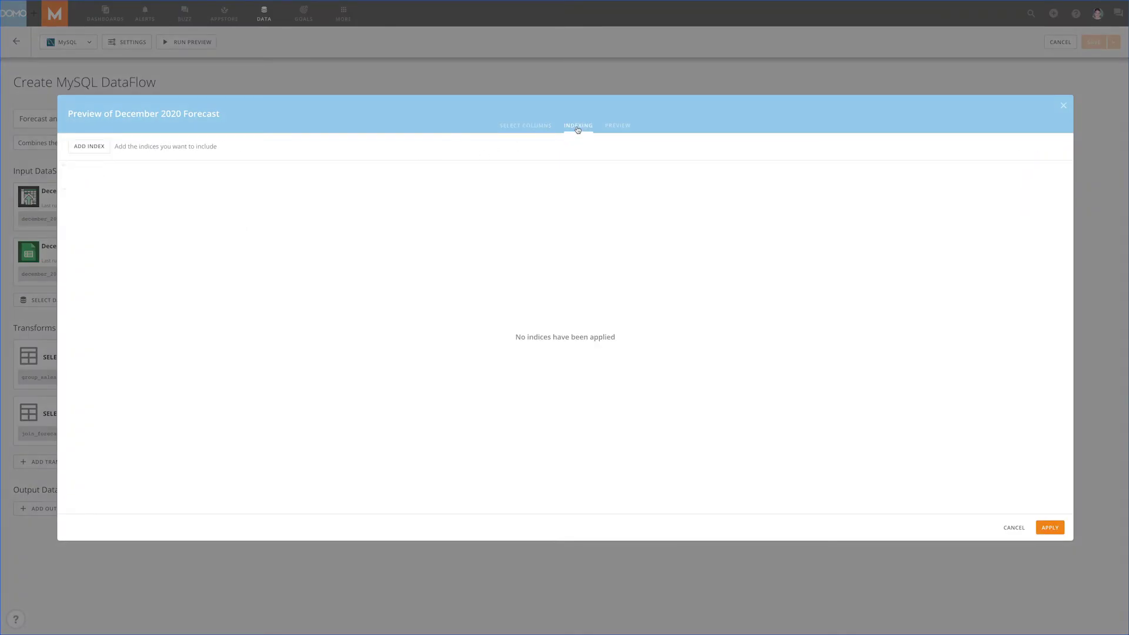
click(90, 147)
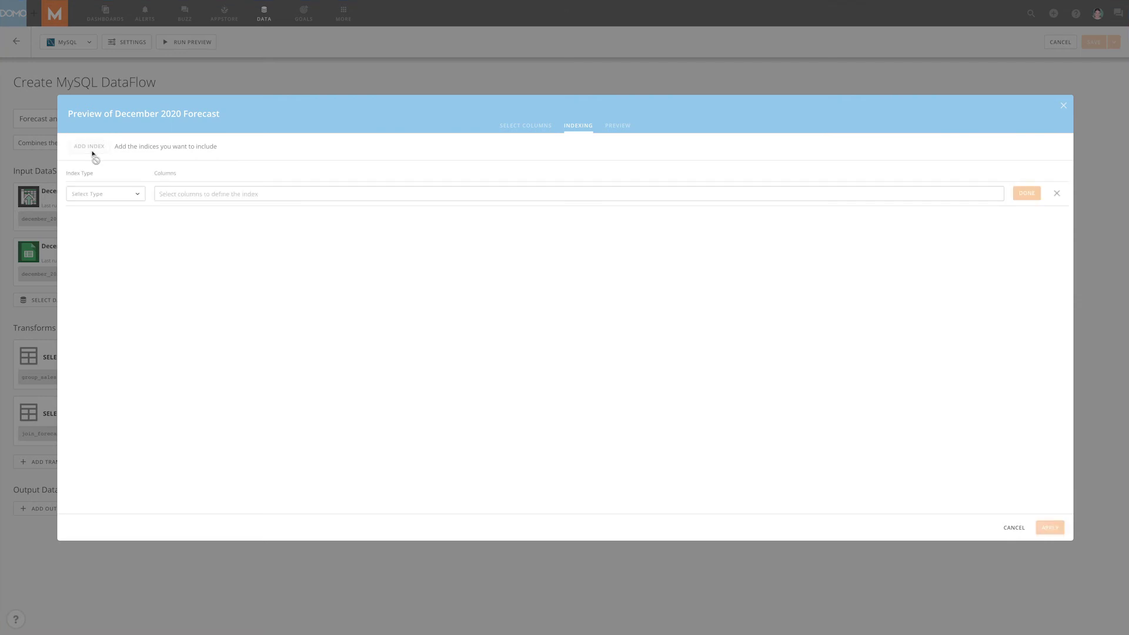
click(99, 194)
click(92, 243)
click(175, 193)
click(170, 215)
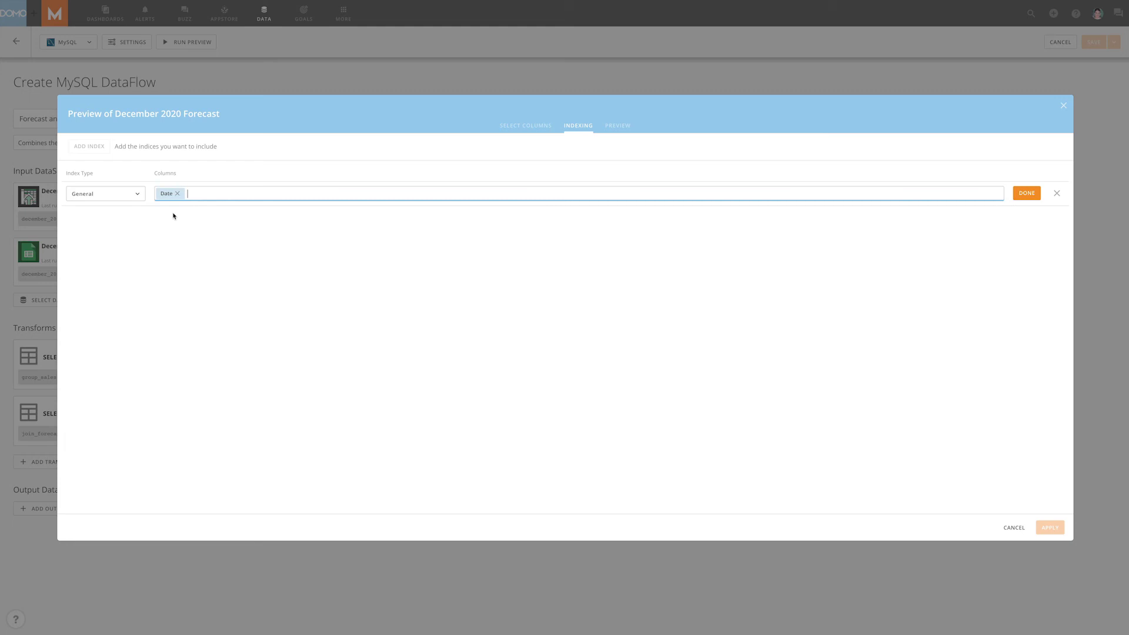
click(1027, 193)
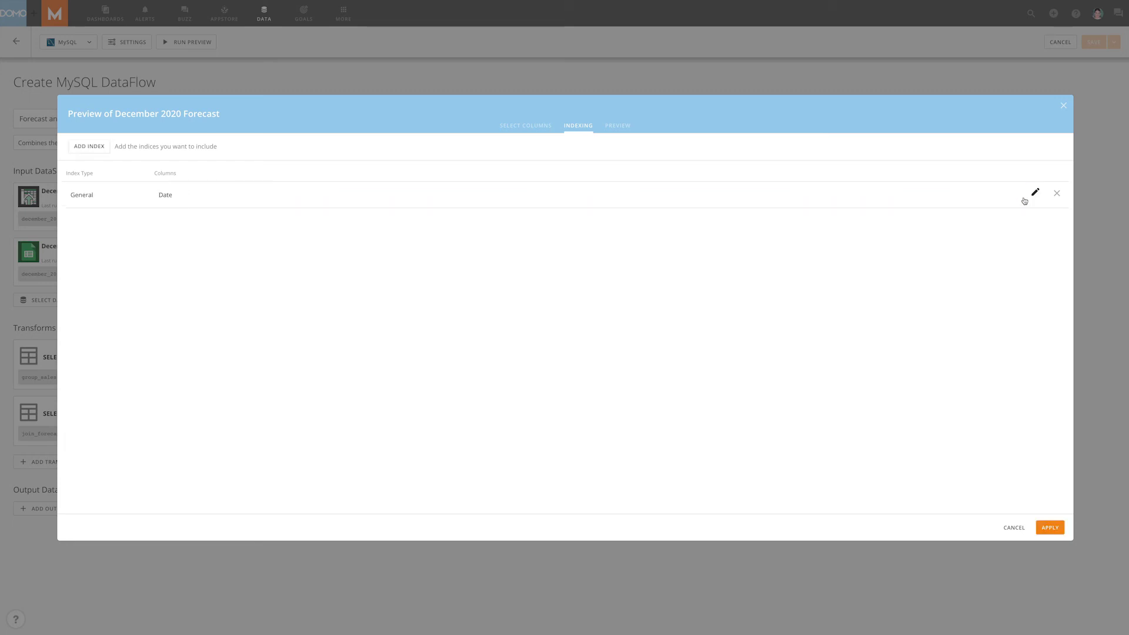
Apply the forecast index, then add and apply a General Date index on group_sales
click(1051, 528)
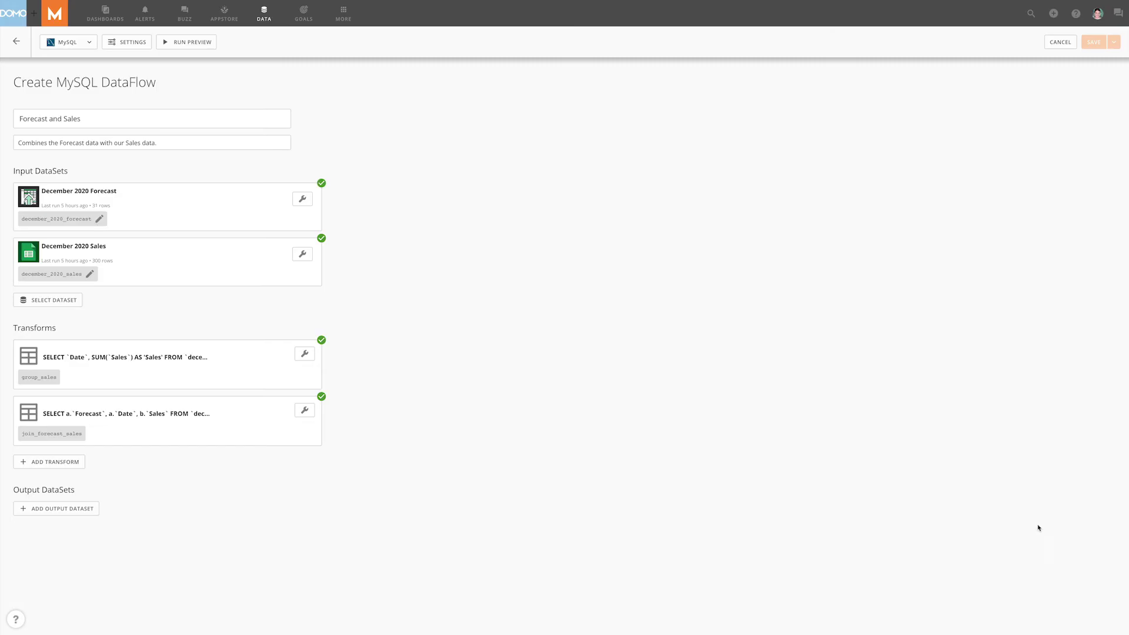
click(239, 358)
click(589, 47)
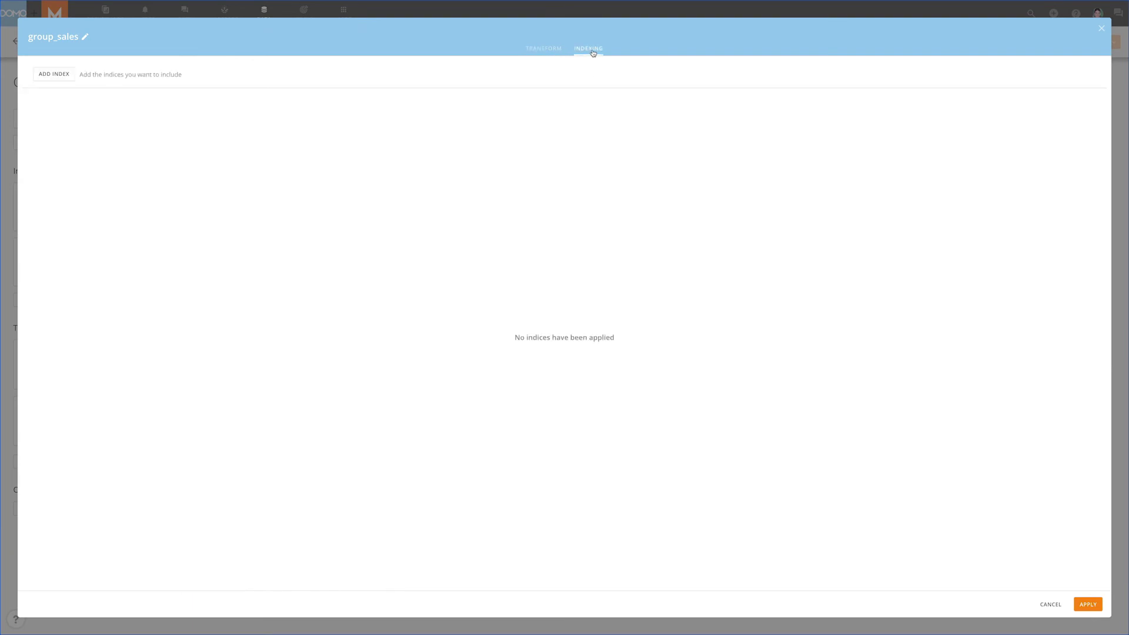
click(53, 75)
click(55, 122)
click(55, 143)
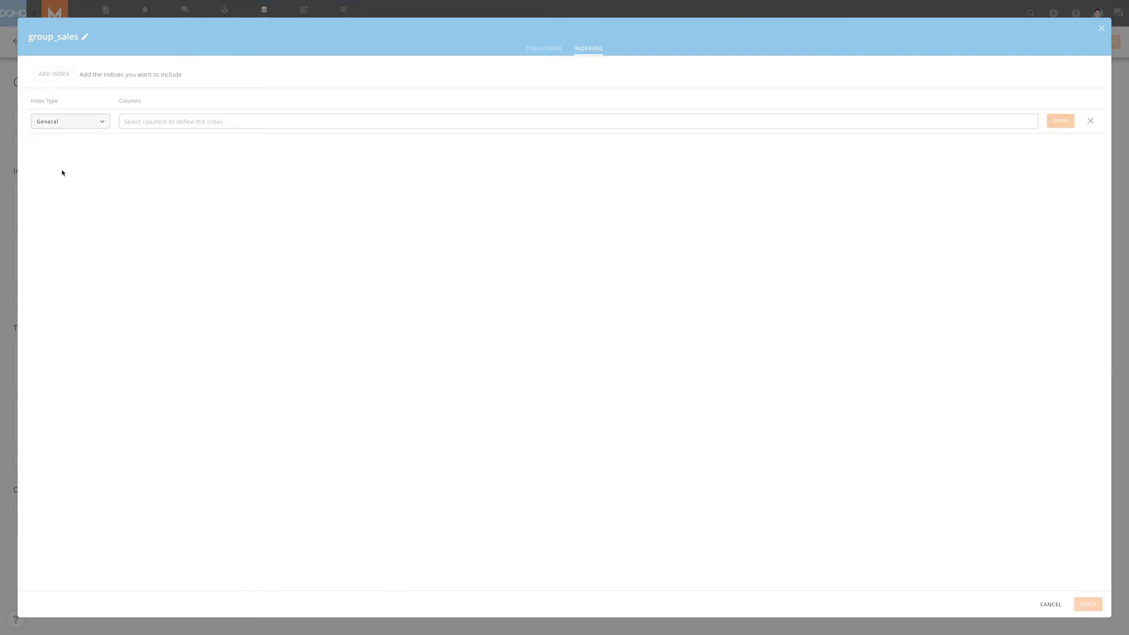
click(128, 122)
click(134, 143)
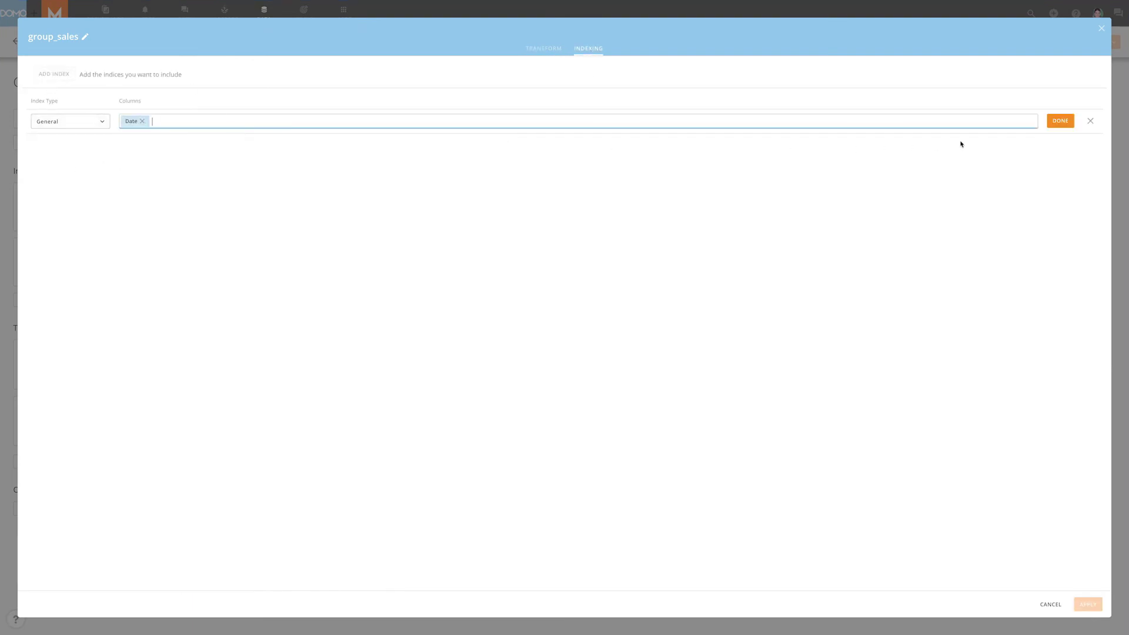
click(1060, 121)
click(1088, 604)
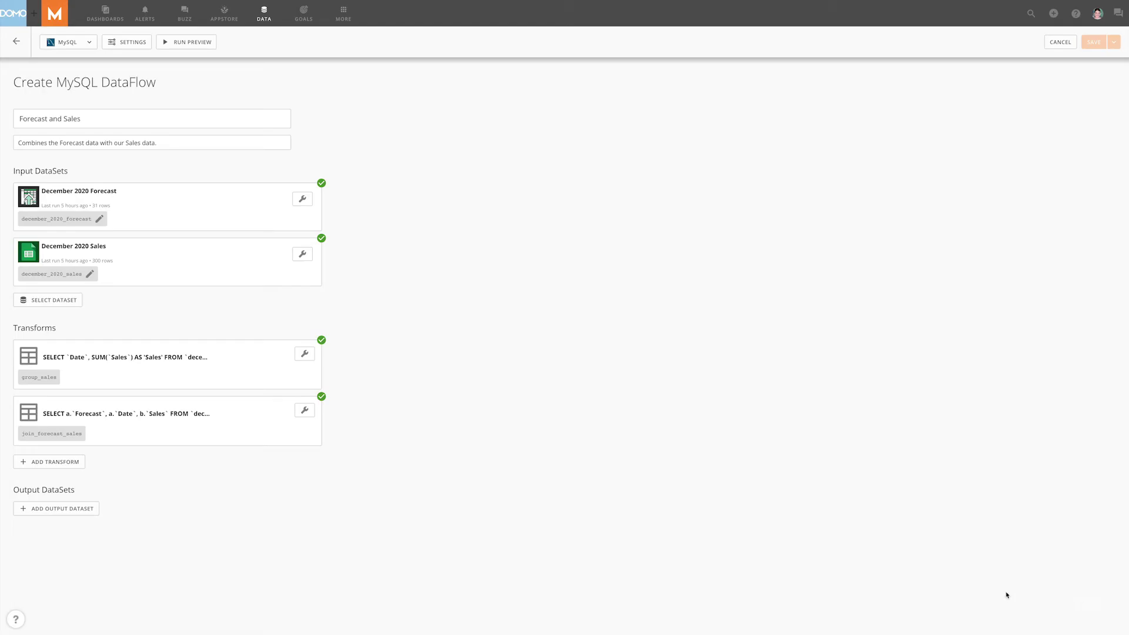
Create output dataset 'Forecast and Sales' using SELECT * FROM join_forecast_sales, then run and apply it
click(63, 509)
click(78, 44)
text(Forecast)
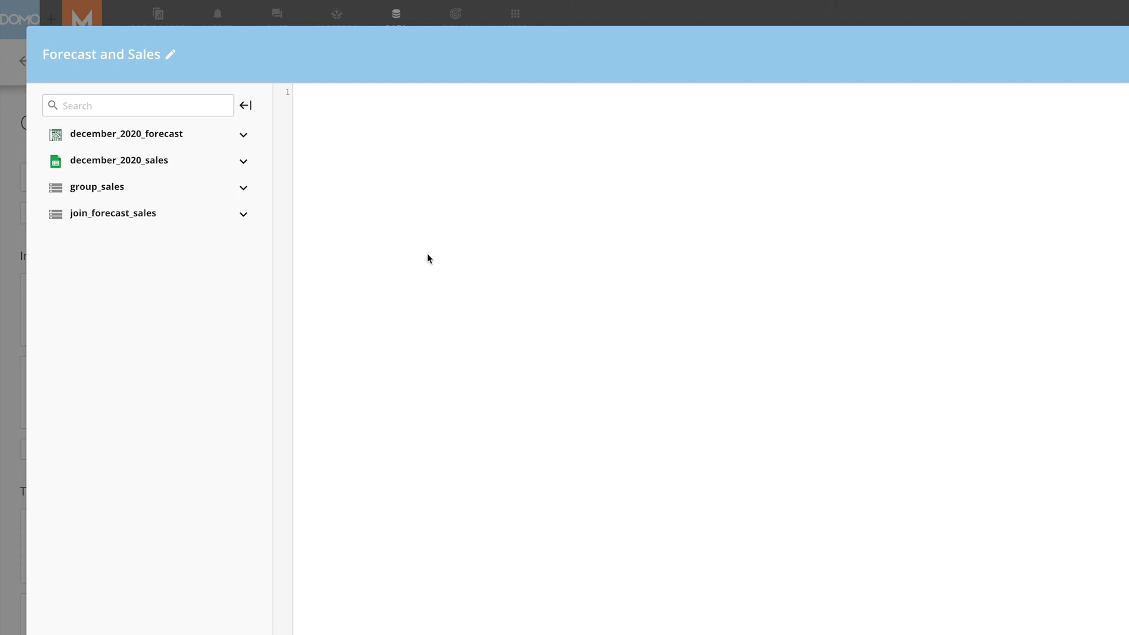
text(SELECT )
text(* FROM )
text(`j)
key(Return)
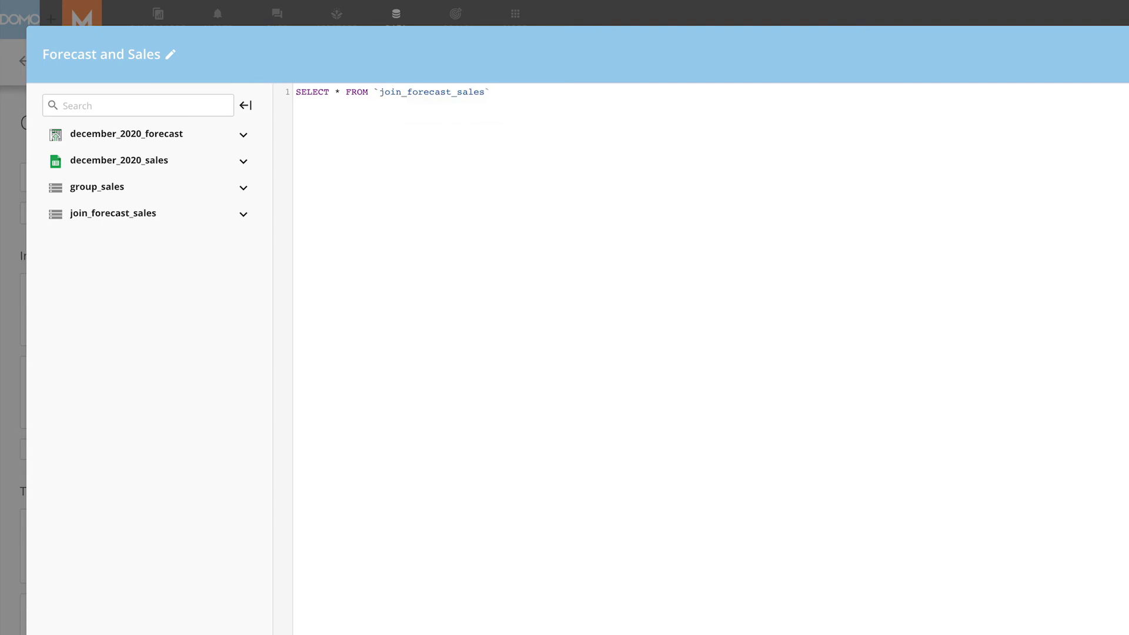
click(216, 577)
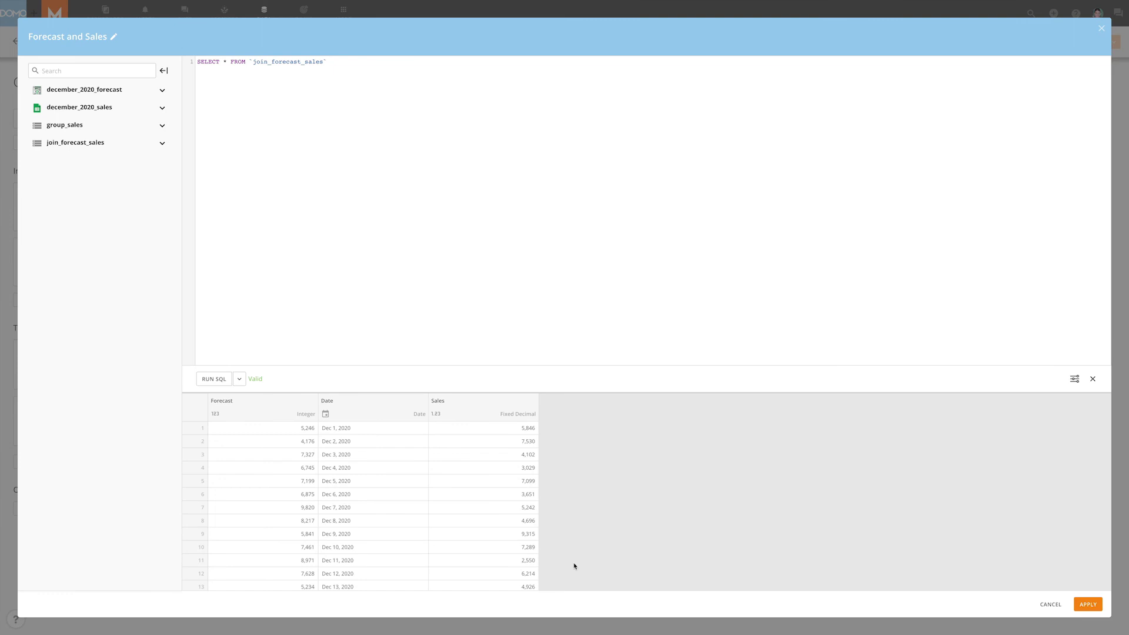
click(1088, 605)
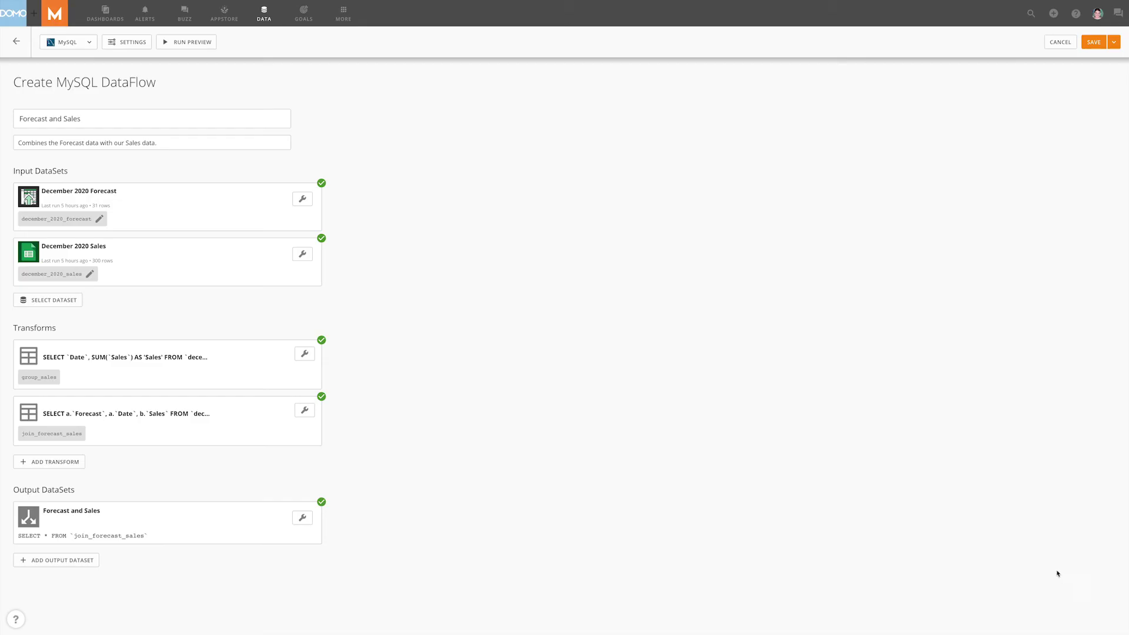
Save and Run the DataFlow with a trigger of only when December 2020 Sales updates
click(1114, 41)
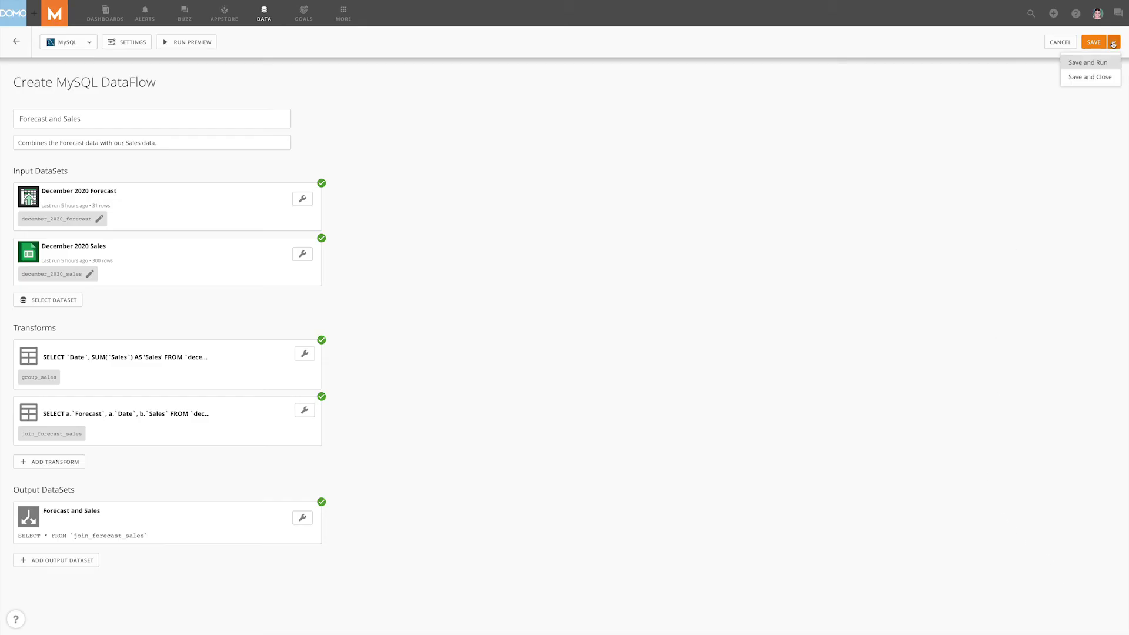
click(1093, 64)
click(385, 356)
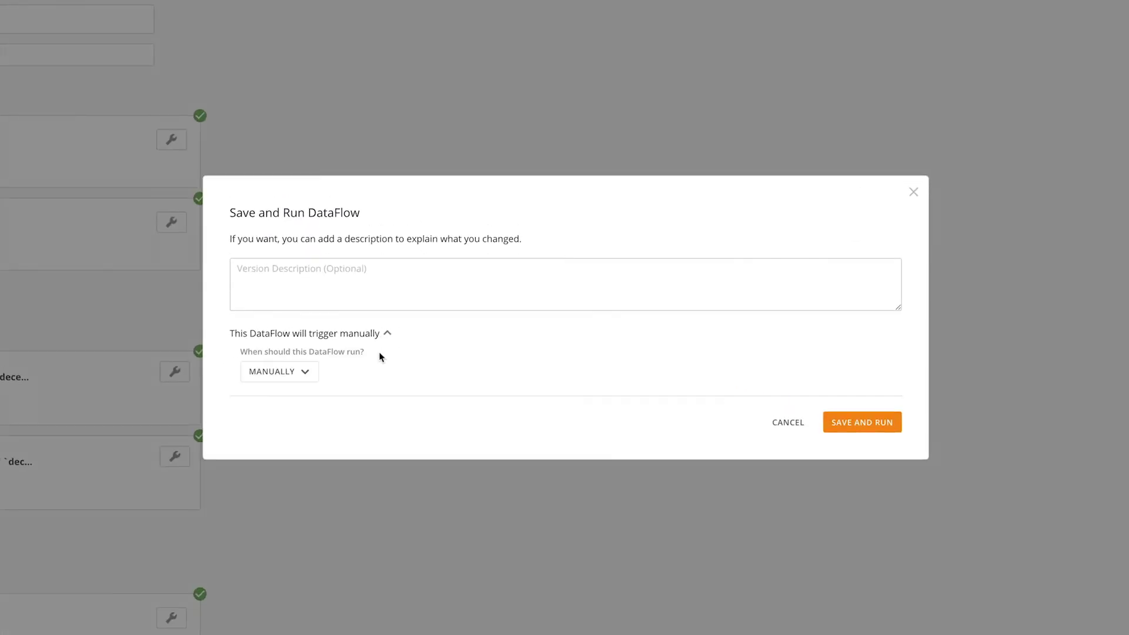
click(312, 373)
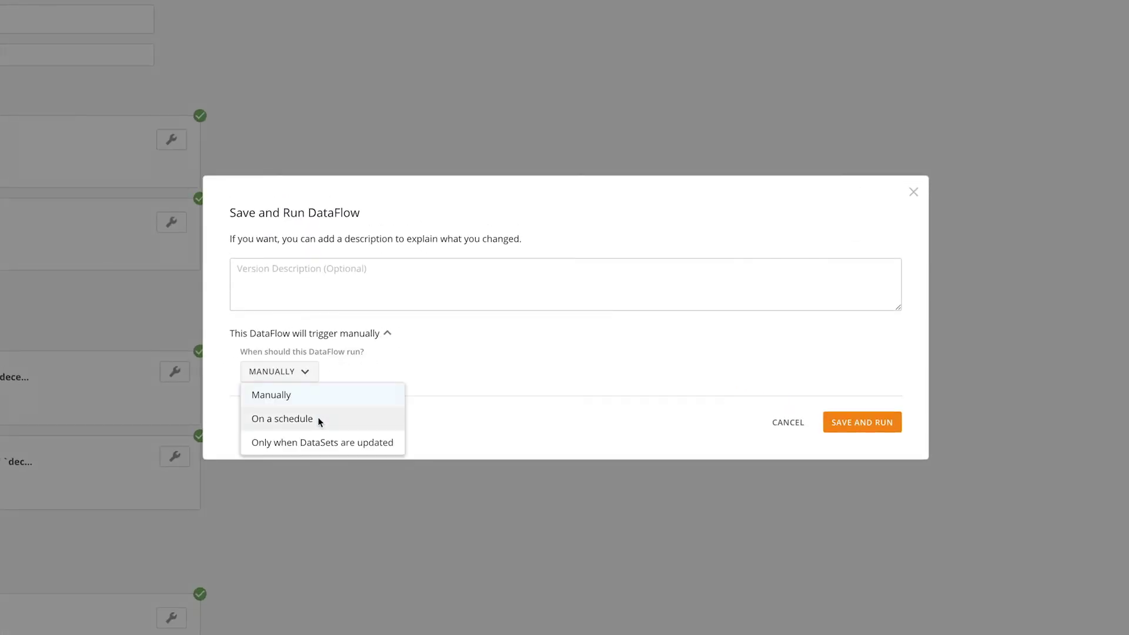
click(318, 440)
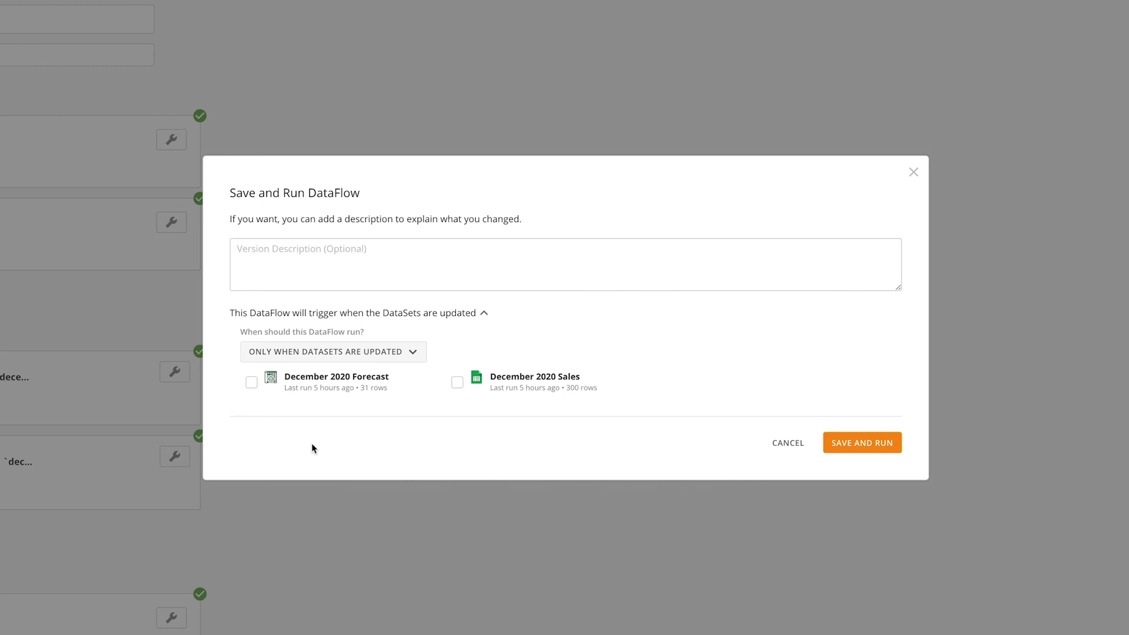
click(457, 382)
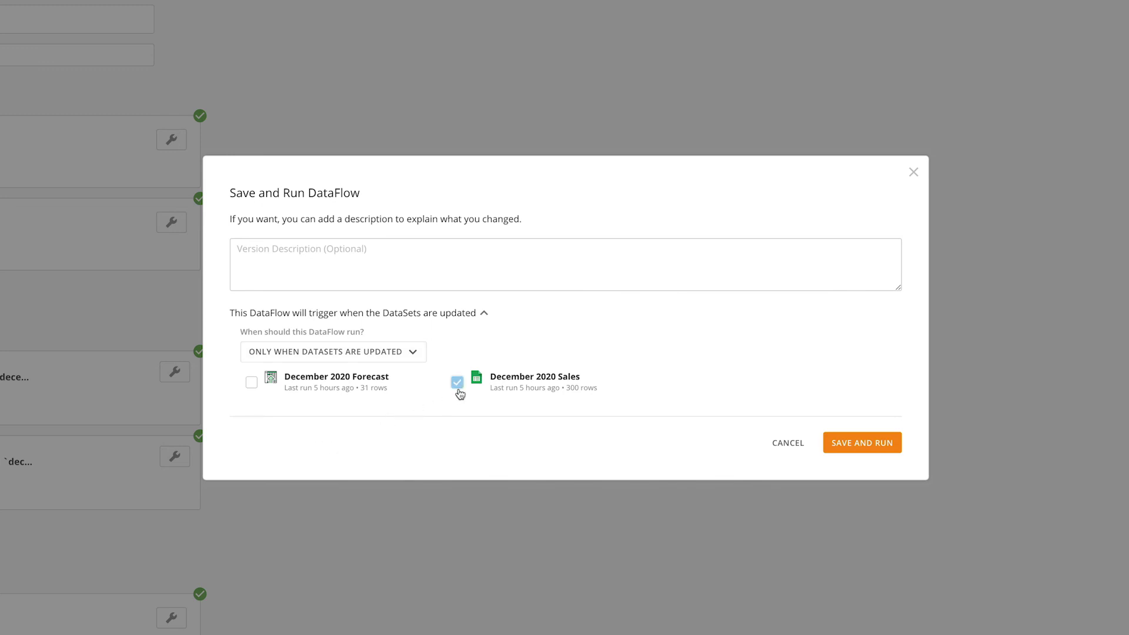
click(835, 439)
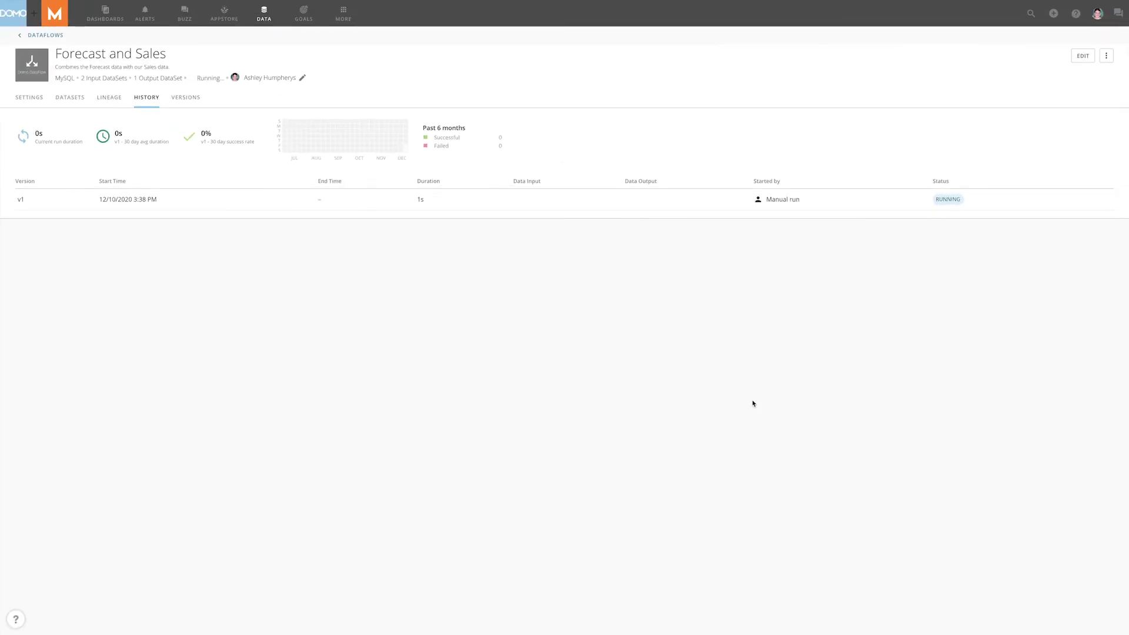